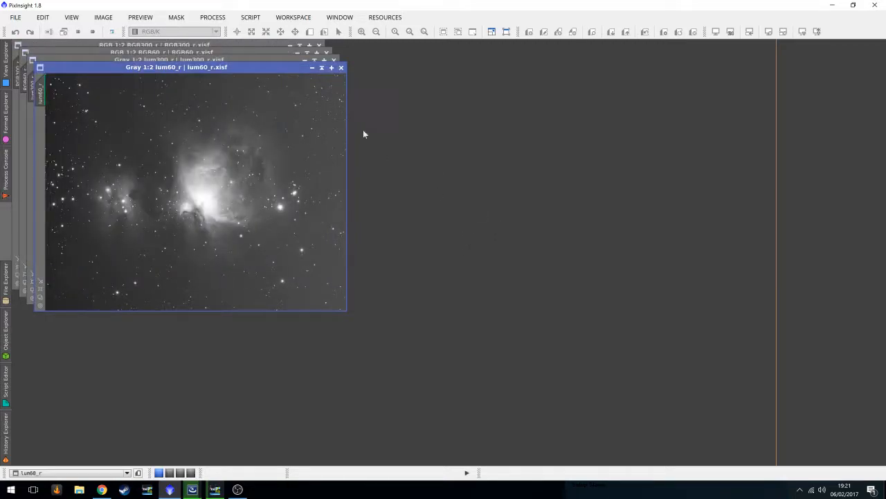
- Arrange the image windows so the two luminance images sit apart from the two RGB images
left_click_drag(228, 73, 658, 108)
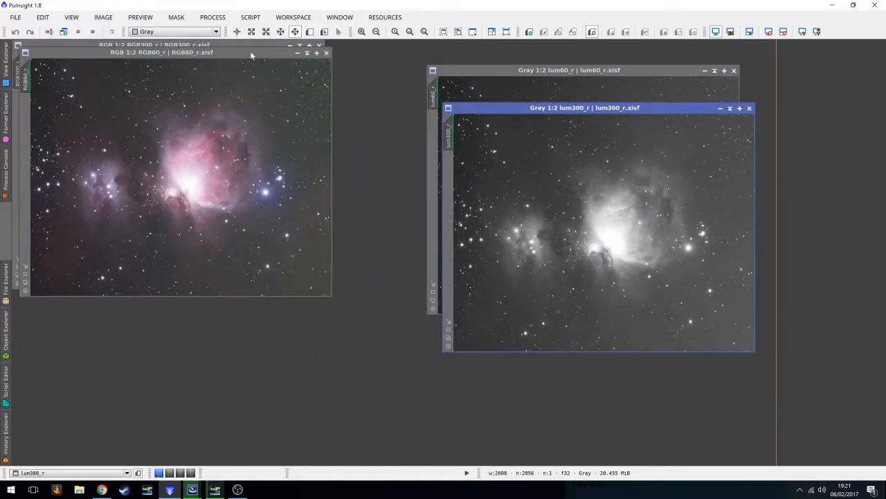
left_click_drag(250, 50, 274, 144)
left_click_drag(247, 48, 262, 80)
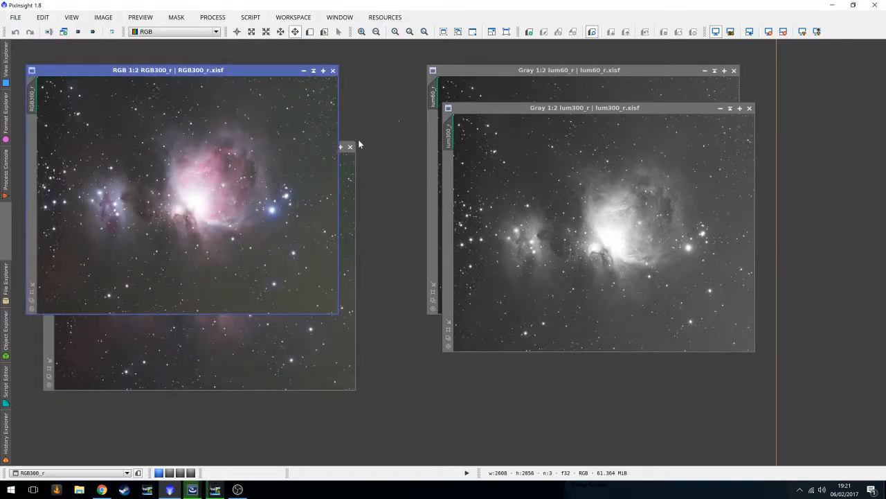
- Open the HDRComposition process, clear its existing input images and move its window clear of the RGB images
left_click(223, 18)
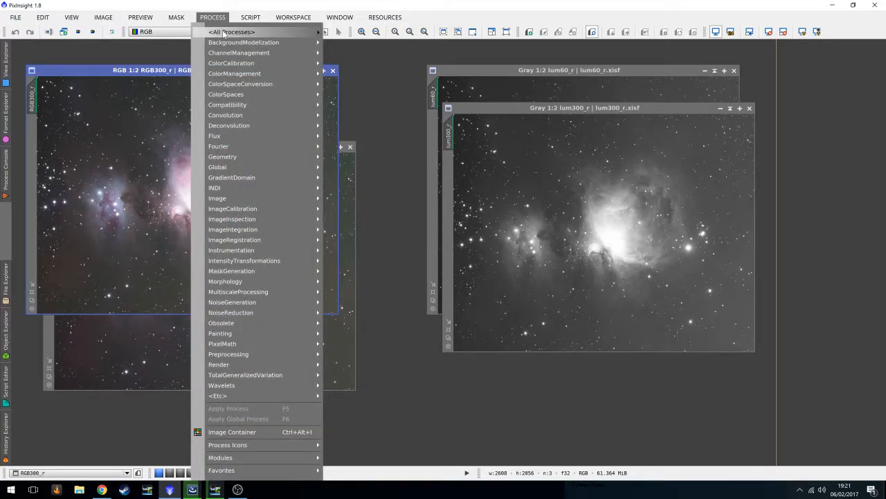
mouse_move(224, 33)
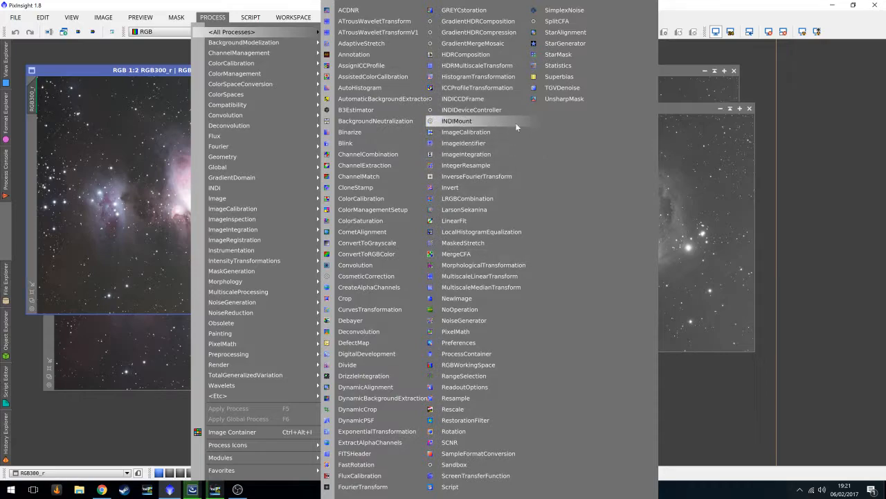
left_click(471, 54)
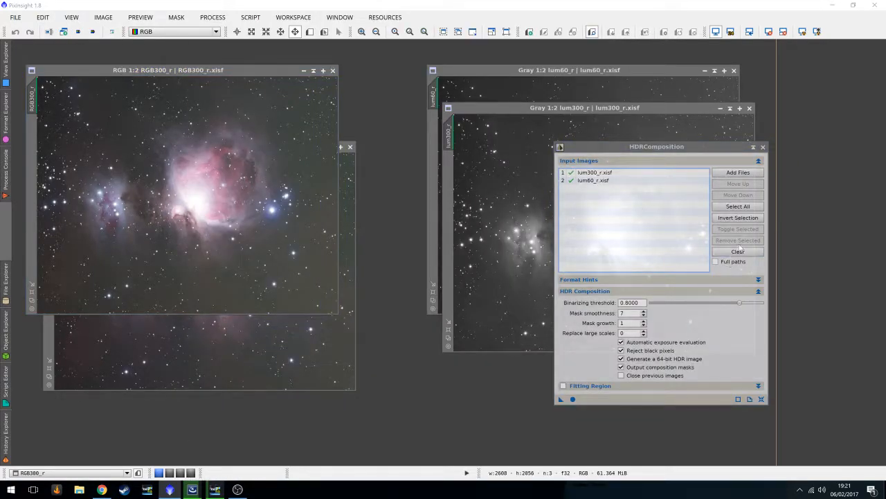
left_click(737, 252)
left_click_drag(614, 149, 543, 178)
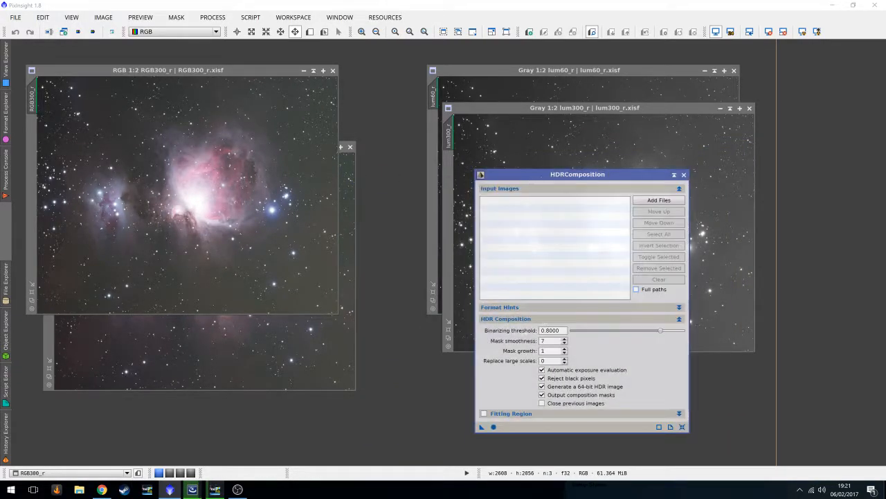
- Add RGB60_r.xisf and RGB300_r.xisf as HDRComposition input images and run the composition globally
left_click(659, 200)
left_click(108, 93)
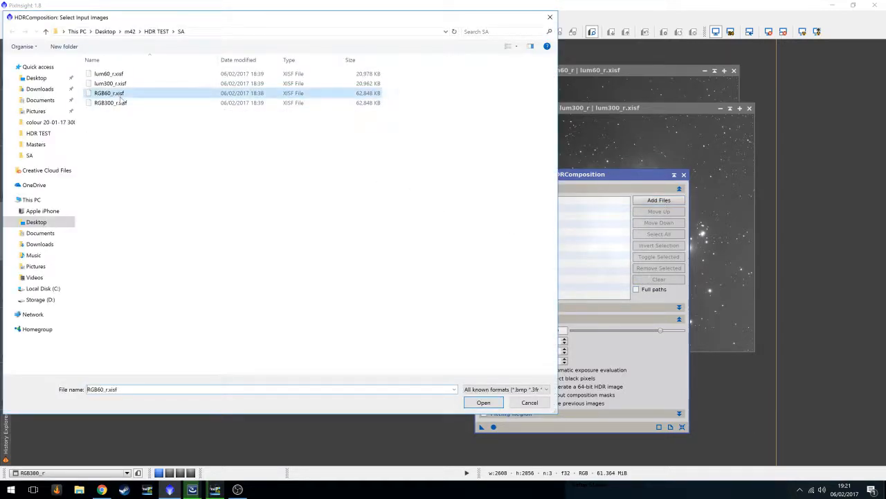
left_click(119, 104, "shift")
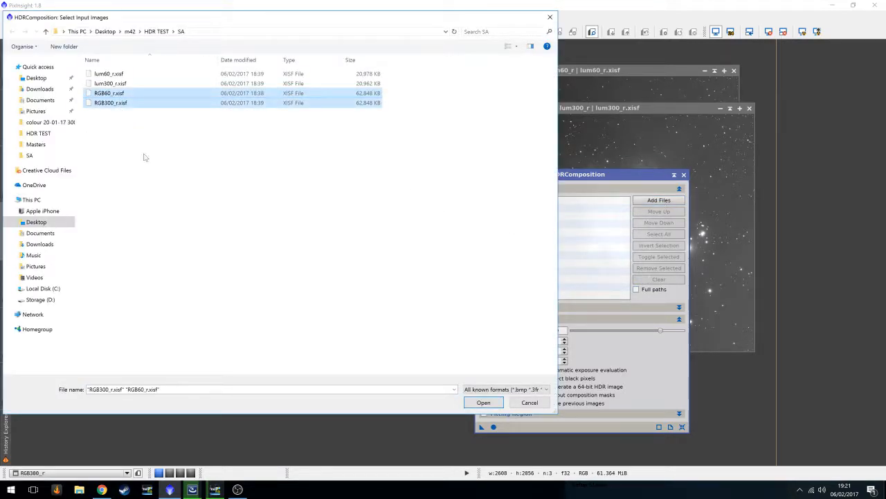
left_click(483, 403)
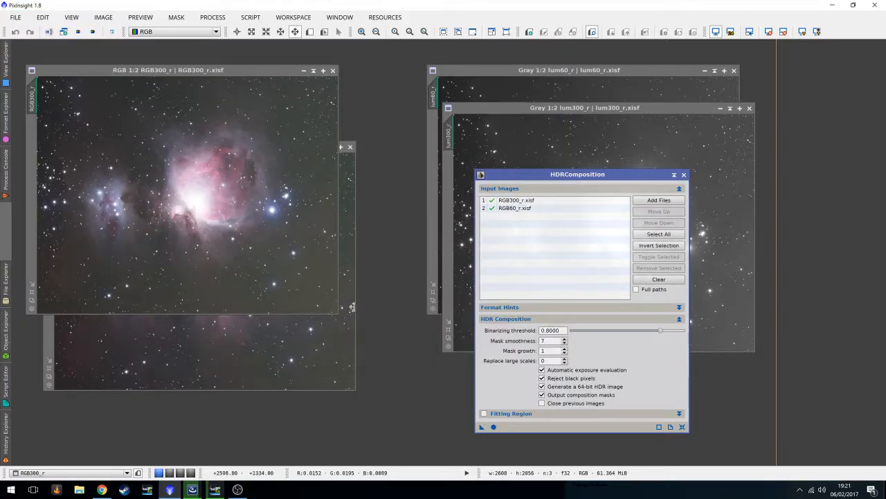
left_click(526, 212)
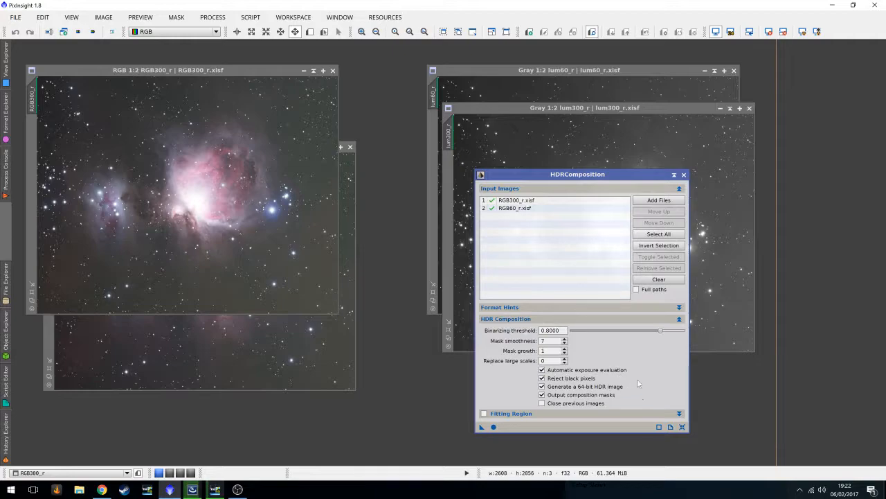
left_click(494, 427)
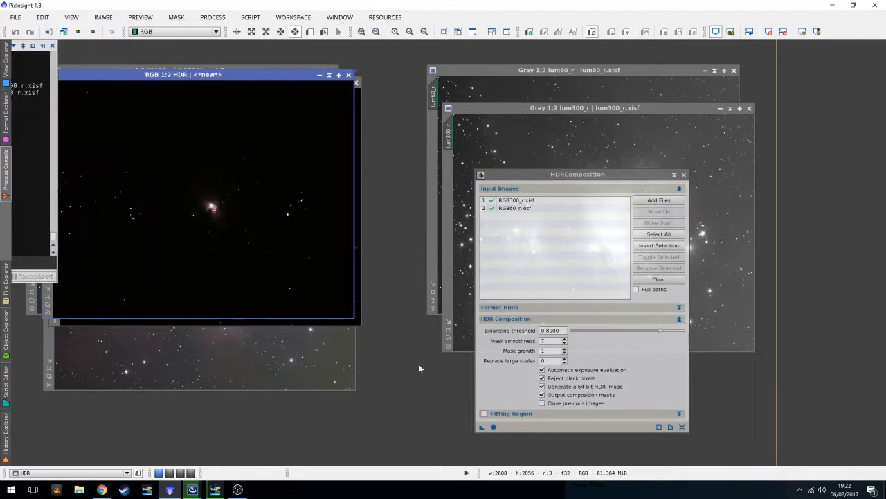
- Clear the HDRComposition input list and collapse the process window
left_click(659, 279)
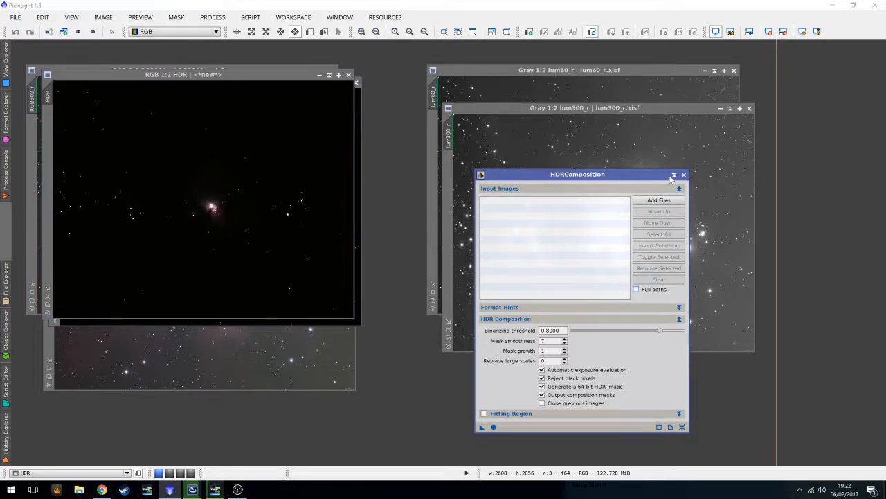
left_click(674, 175)
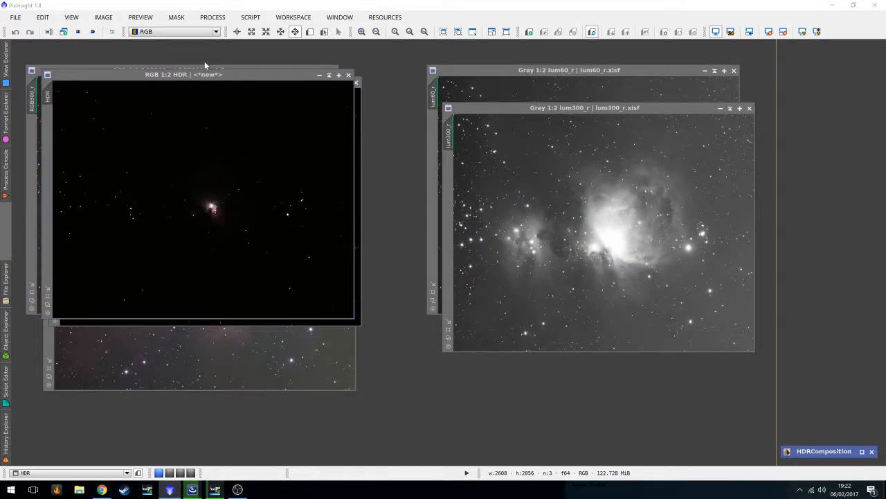
- Uncover the HDR_mask01 image, auto-stretch its screen display to inspect it, and close it
left_click_drag(212, 75, 269, 179)
left_click(277, 86)
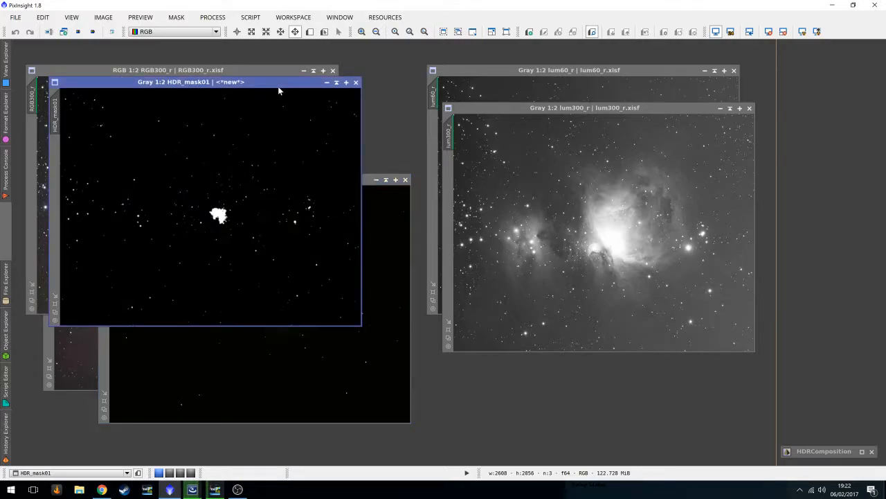
left_click_drag(277, 84, 282, 103)
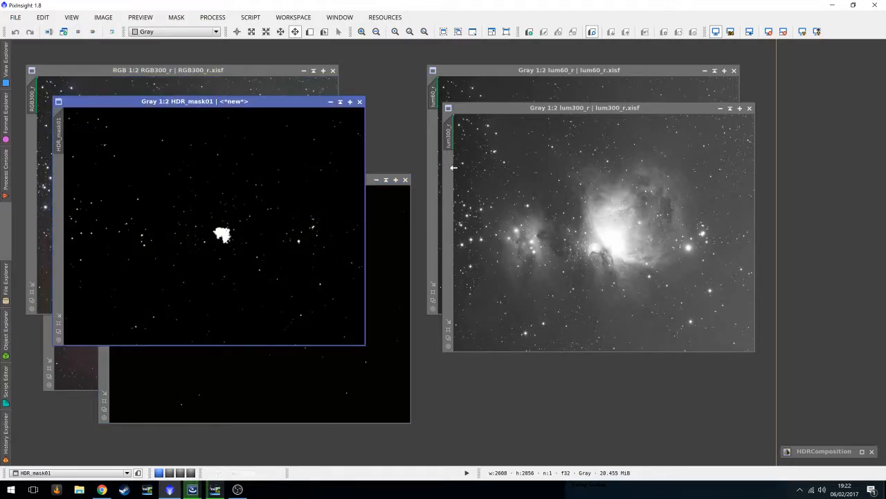
left_click(802, 32)
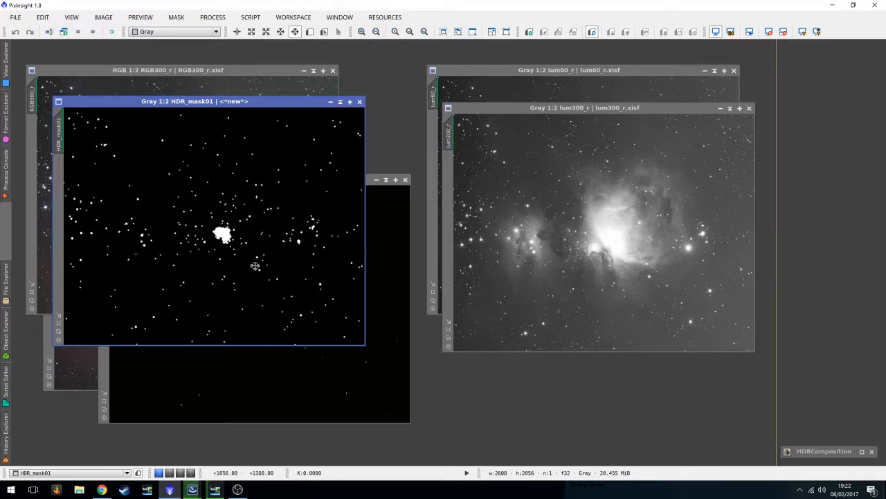
left_click(359, 101)
- Close the RGB60_r and RGB300_r images and move the HDR image into the freed space
left_click_drag(302, 182, 292, 163)
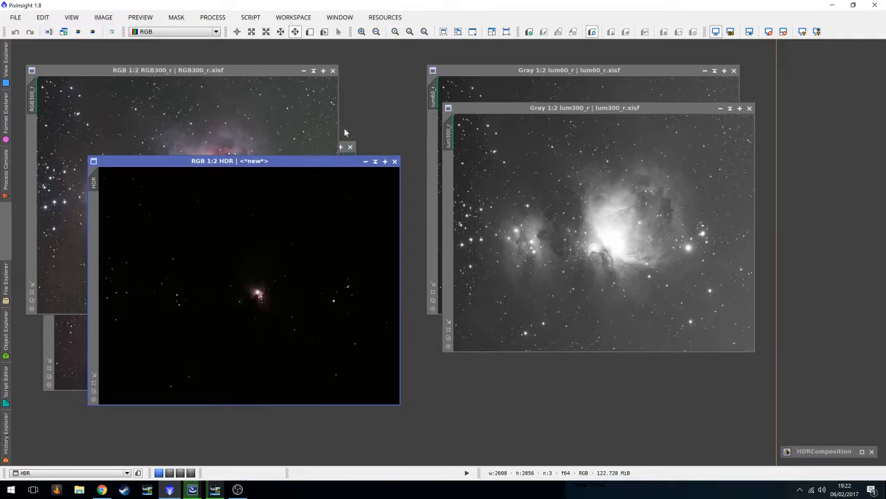
left_click(350, 148)
left_click(333, 71)
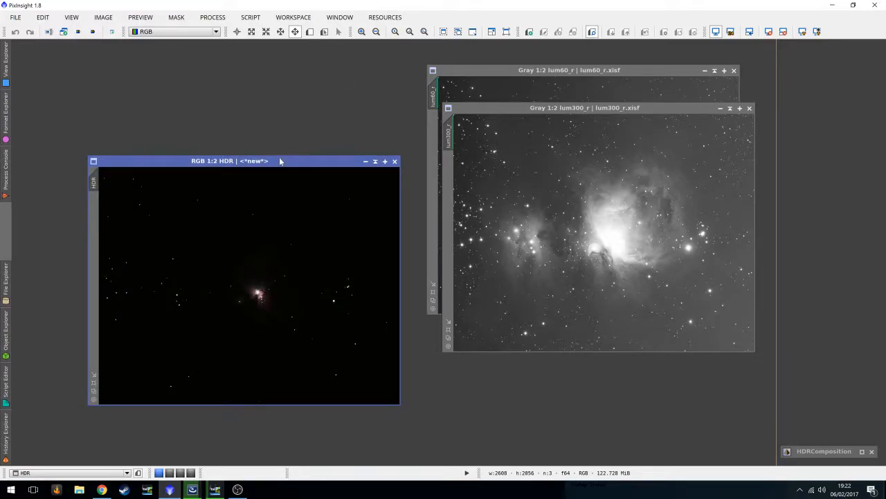
left_click_drag(281, 161, 240, 100)
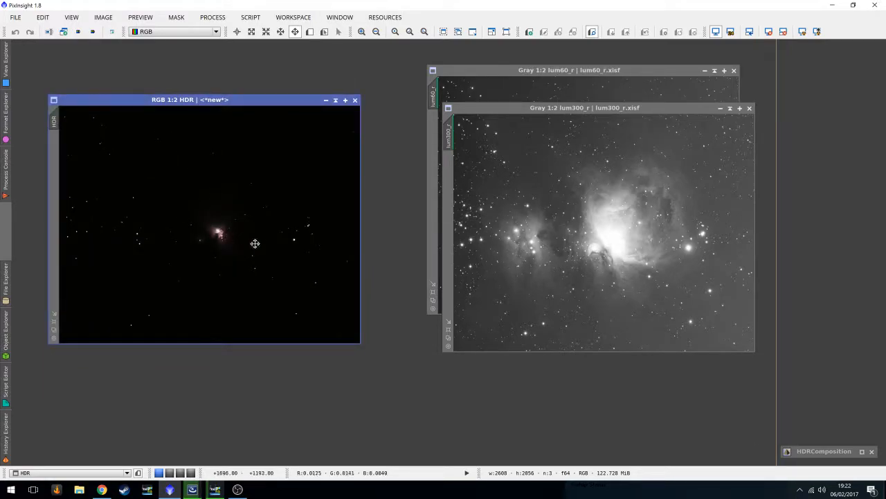
- Auto-stretch the HDR image's screen display and examine the nebula core up close
left_click(802, 32)
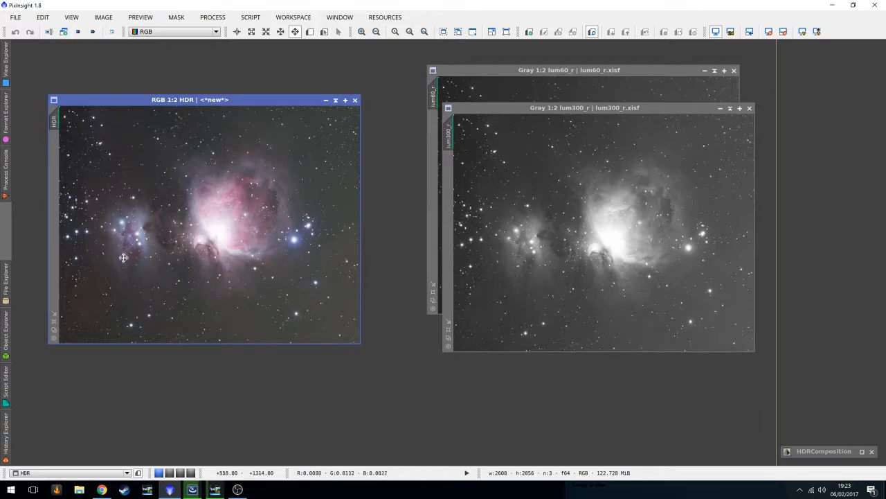
scroll(219, 258, "up", 2)
scroll(285, 277, "up", 1)
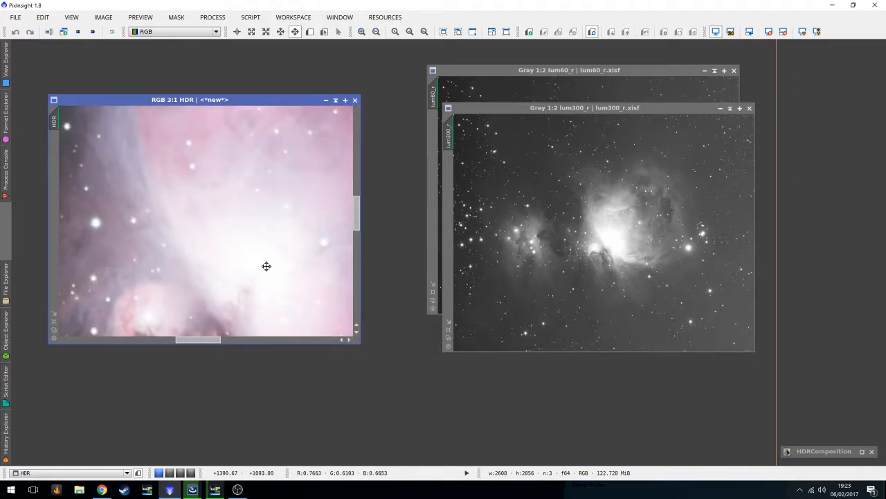
scroll(266, 266, "down", 3)
scroll(266, 266, "down", 1)
scroll(266, 266, "up", 1)
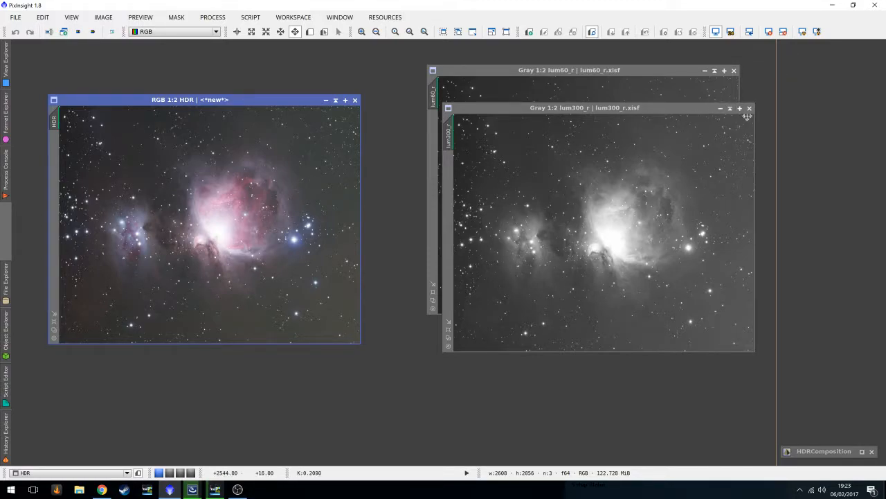
- Reset the HDR image's screen stretch and examine the nebula core in its linear state
left_click(784, 32)
scroll(308, 255, "up", 3)
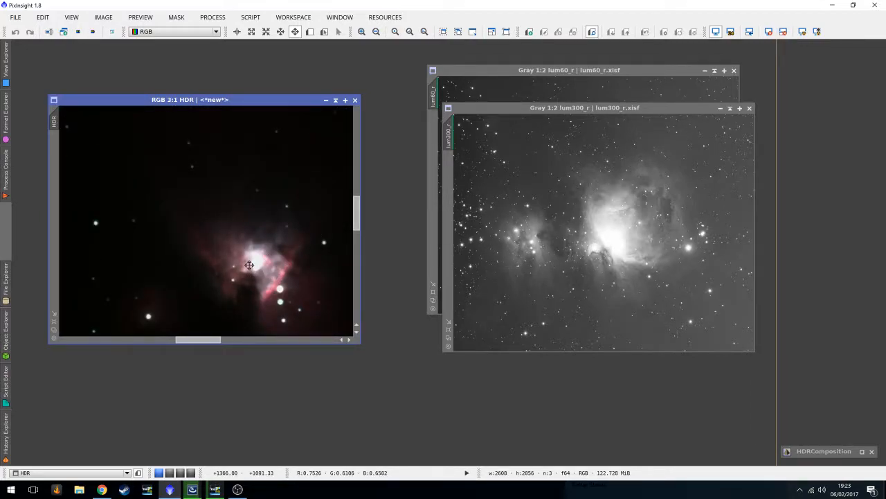
scroll(245, 263, "down", 3)
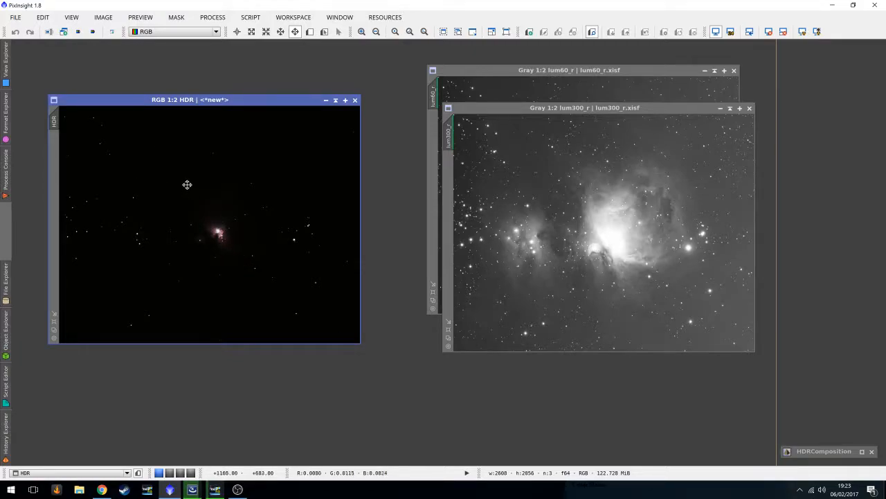
- Save the HDR image as the XISF file HDRRGB in the HDR TEST folder, accepting the format options
left_click(14, 18)
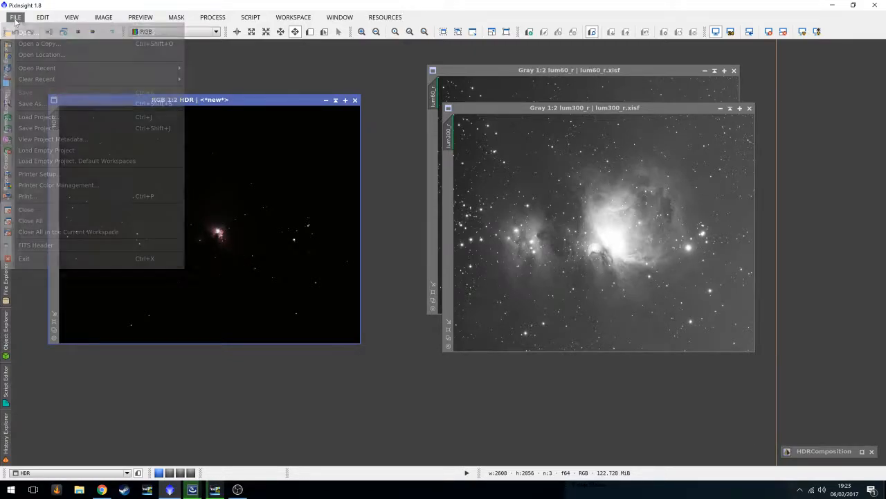
left_click(31, 103)
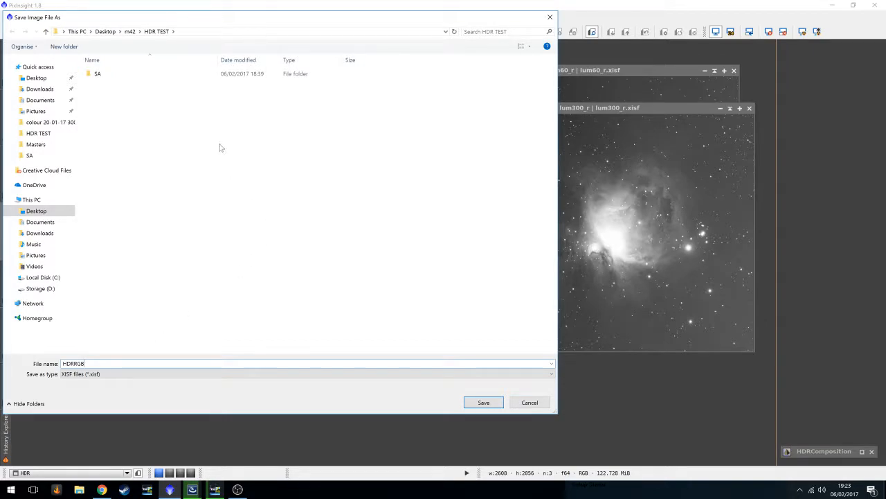
left_click(477, 406)
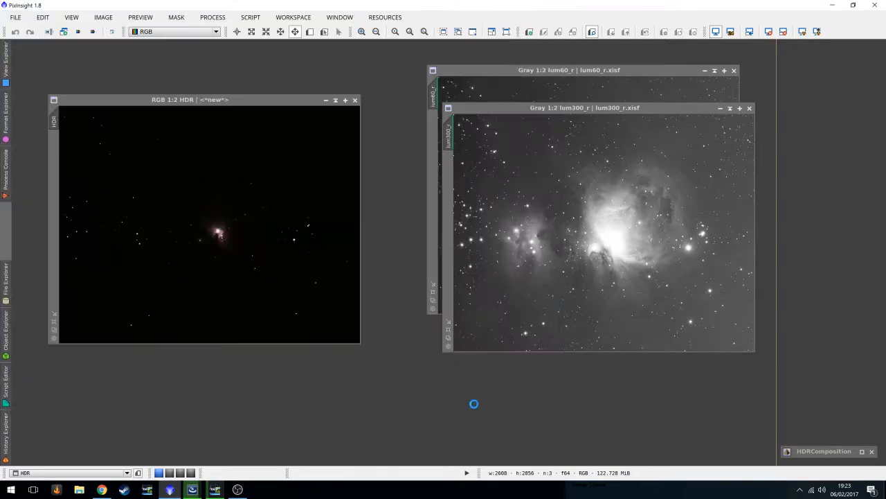
left_click(463, 357)
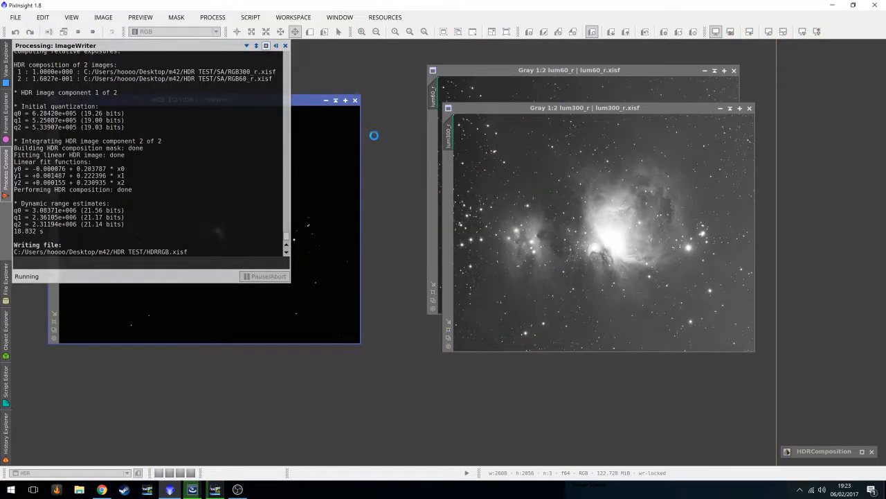
- Minimize the HDR image and park its icon in an empty lower corner of the workspace
left_click(326, 101)
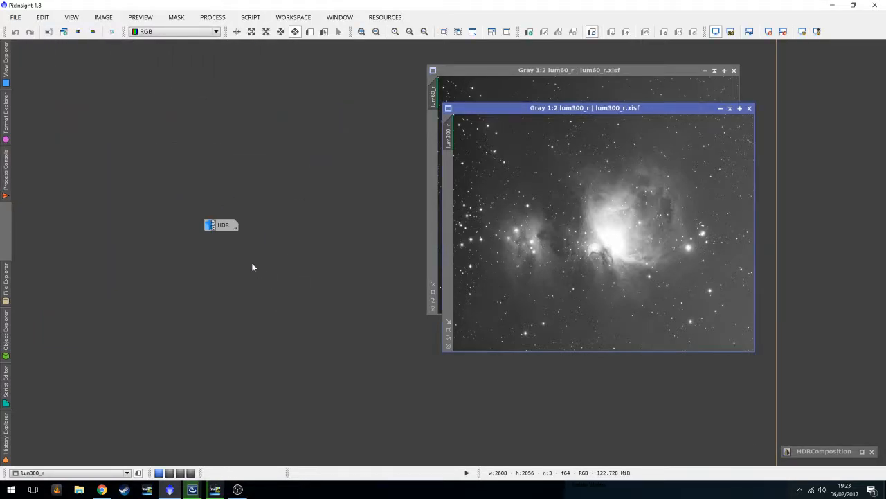
left_click_drag(229, 229, 70, 440)
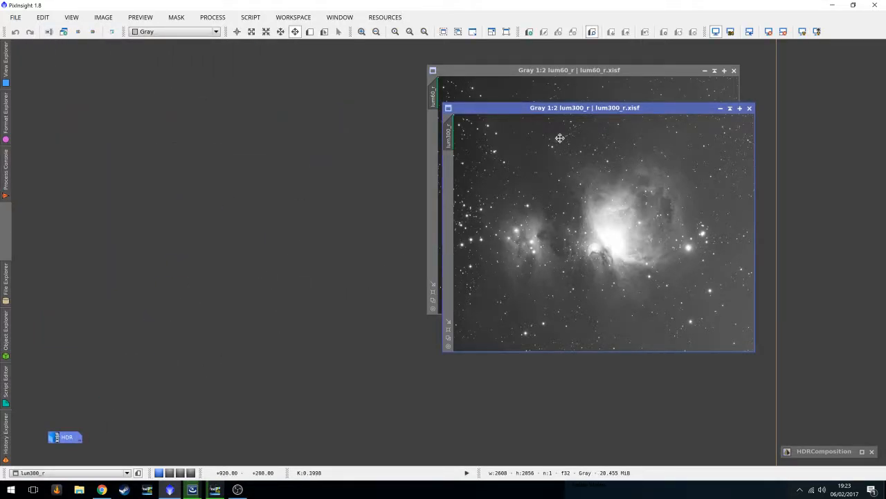
- Restore HDRComposition, add lum60_r.xisf and lum300_r.xisf as input images, and run the composition globally
double_click(814, 450)
left_click_drag(548, 175, 230, 106)
left_click(344, 134)
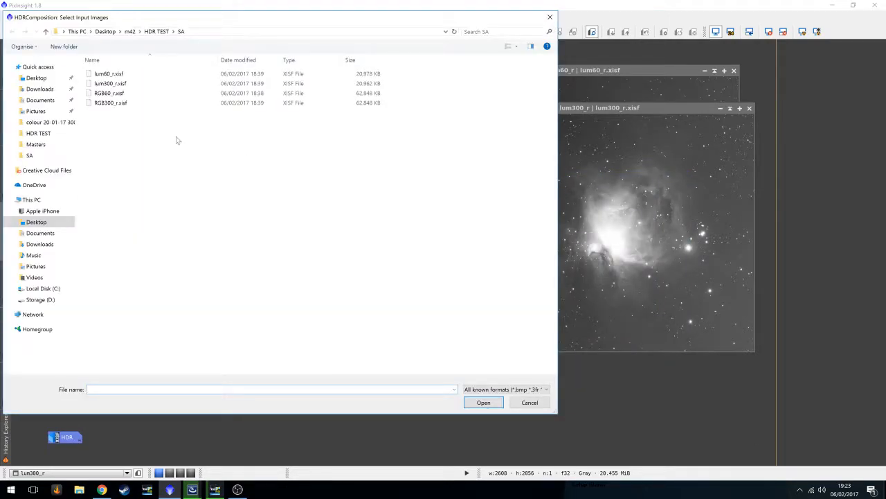
left_click(113, 74)
left_click(118, 84)
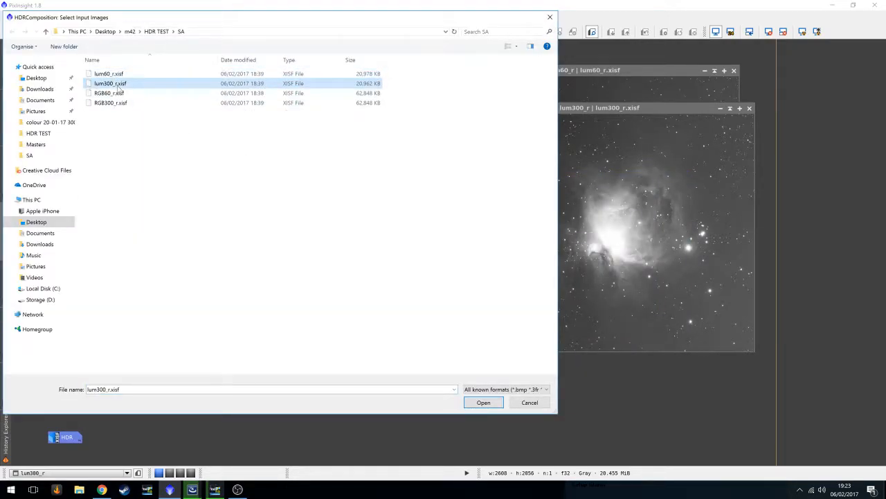
left_click(116, 74, "ctrl")
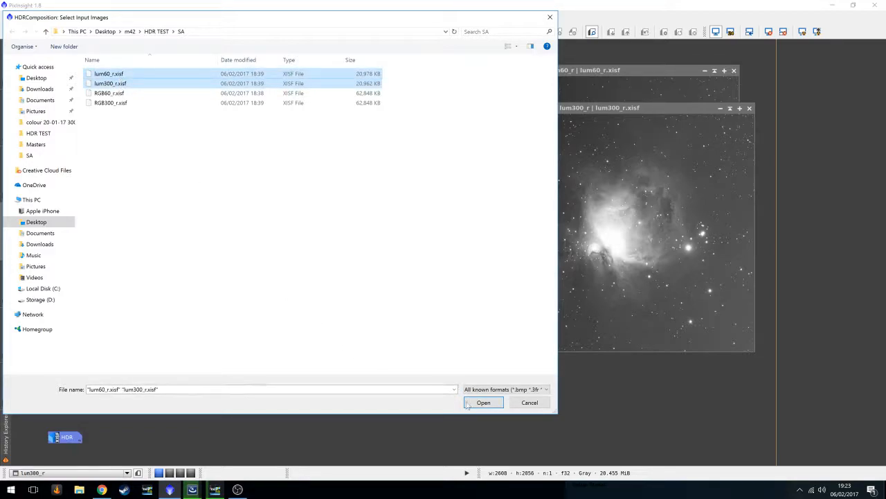
left_click(465, 403)
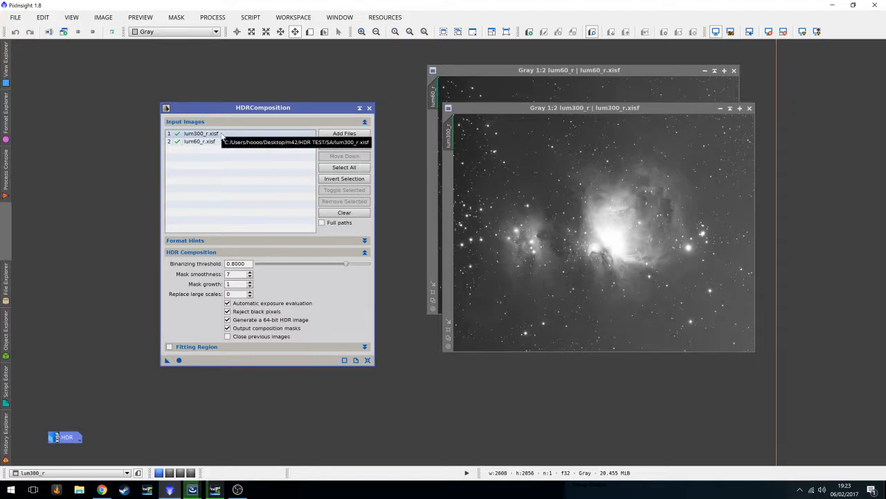
left_click(179, 360)
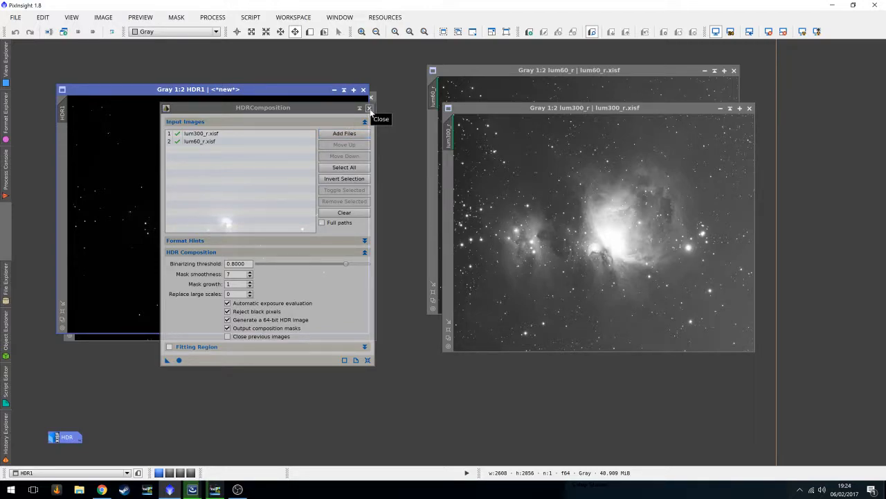
- Close HDRComposition, the extra window behind the HDR1 result, and the lum60_r and lum300_r source images
left_click(369, 109)
mouse_move(270, 92)
left_mouse_down()
mouse_move(273, 203)
mouse_move(285, 94)
left_mouse_up()
left_click(370, 97)
left_click(734, 70)
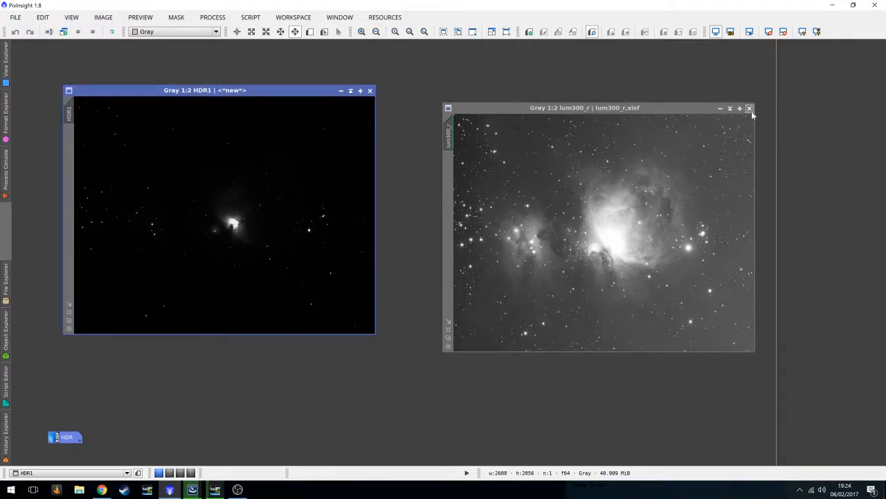
left_click(749, 108)
- Apply an automatic screen stretch to the HDR1 luminance image and place its window in the right half of the workspace
left_click_drag(287, 97, 440, 103)
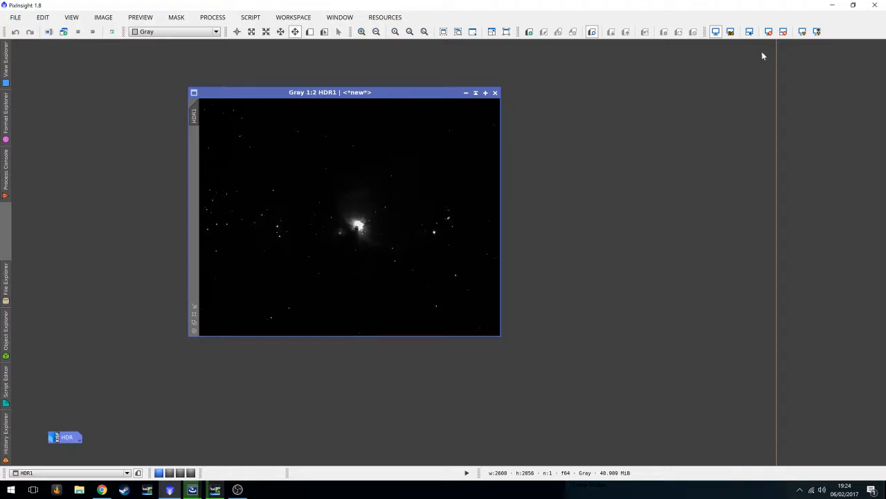
left_click(802, 32)
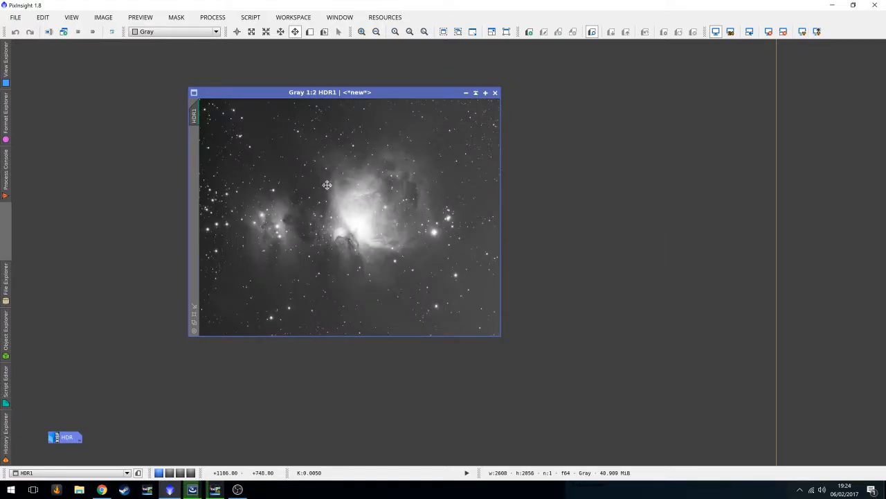
left_click_drag(400, 91, 626, 118)
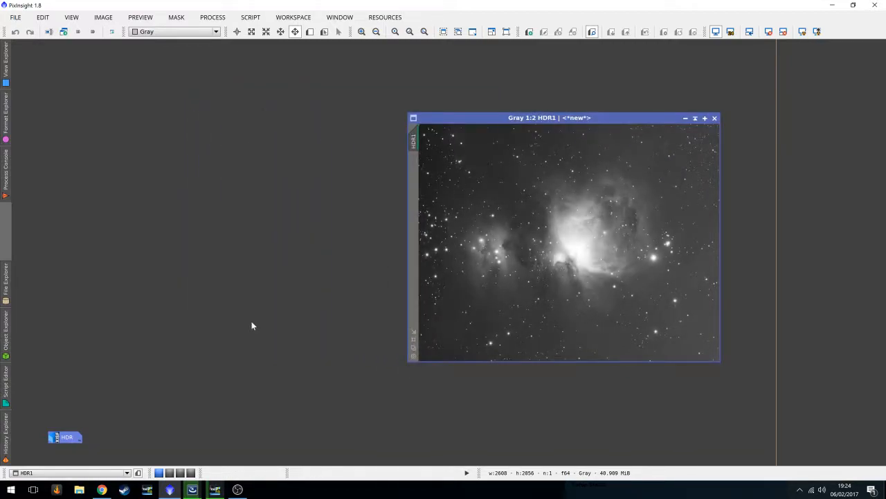
- Save the HDR1 luminance image as the XISF file HDRlum in the HDR TEST folder
left_click(15, 17)
left_click(36, 105)
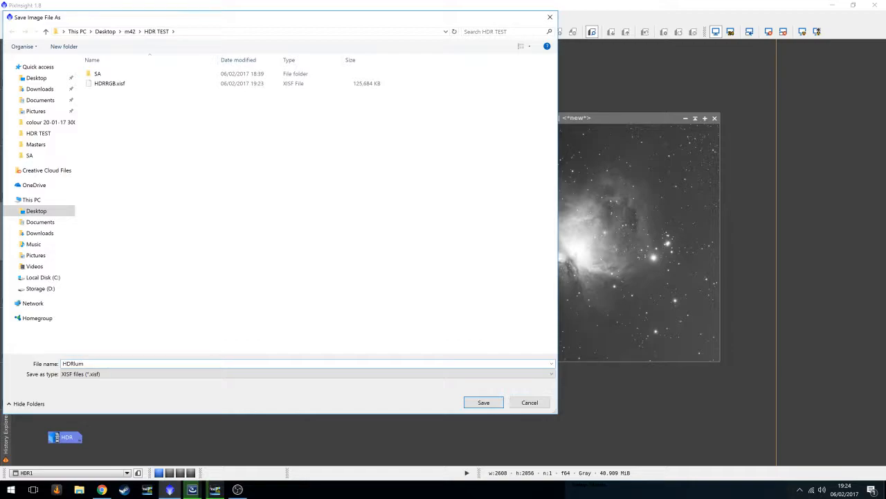
key("Return")
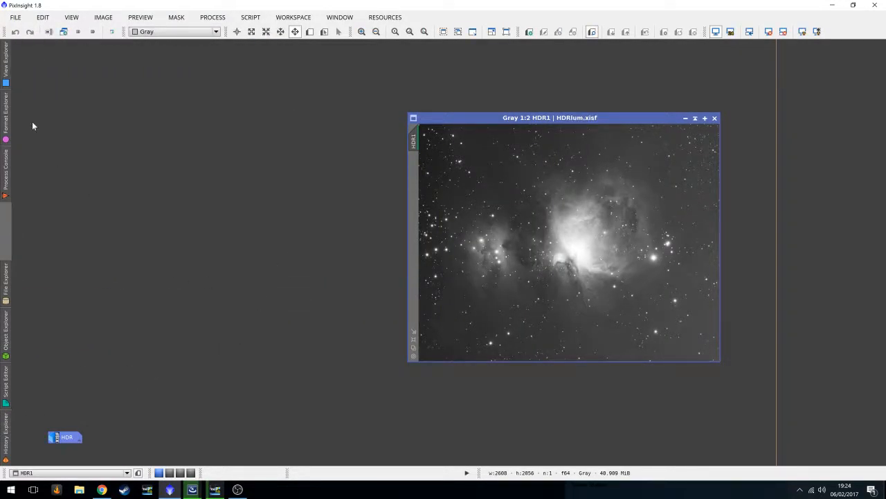
- Save the luminance image again over HDRlum.xisf, allowing the overwrite and accepting the 64-bit IEEE 754 floating point format options
left_click(15, 17)
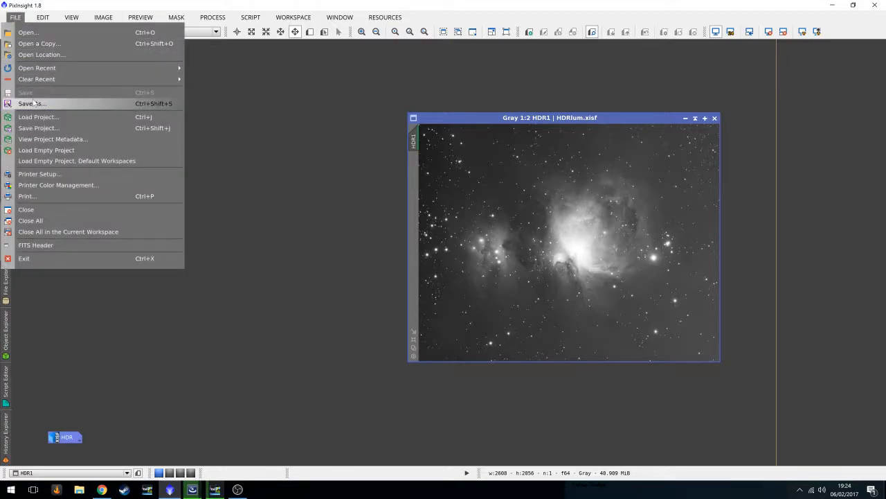
left_click(31, 103)
left_click(132, 83)
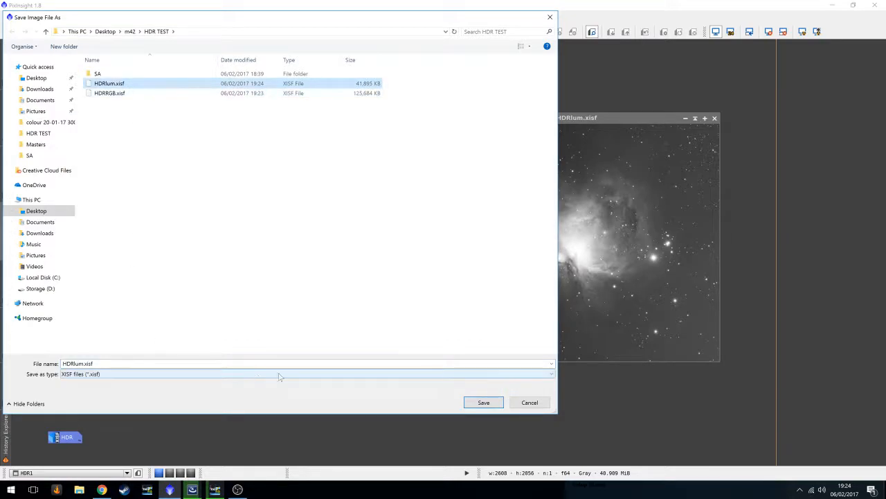
left_click(484, 403)
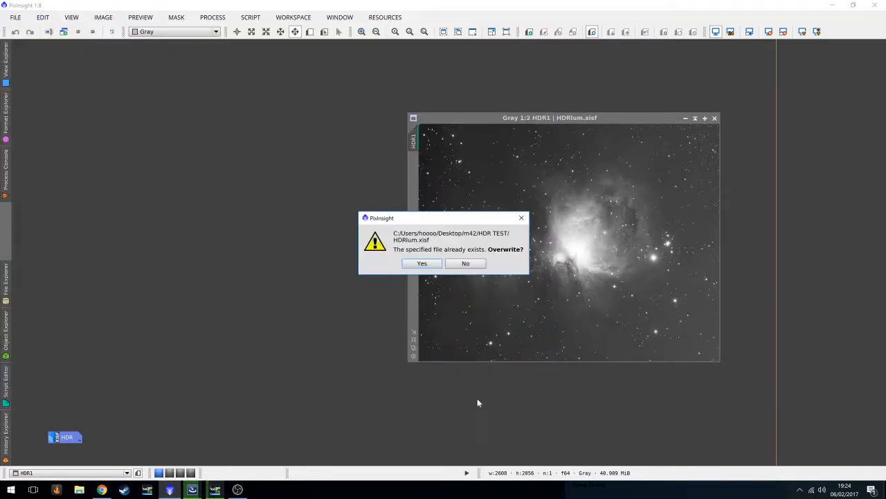
left_click(421, 264)
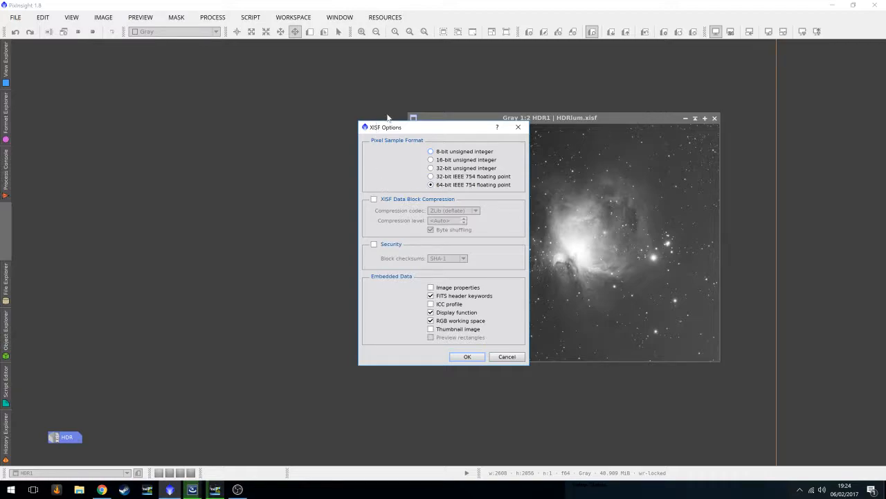
left_click_drag(425, 128, 243, 107)
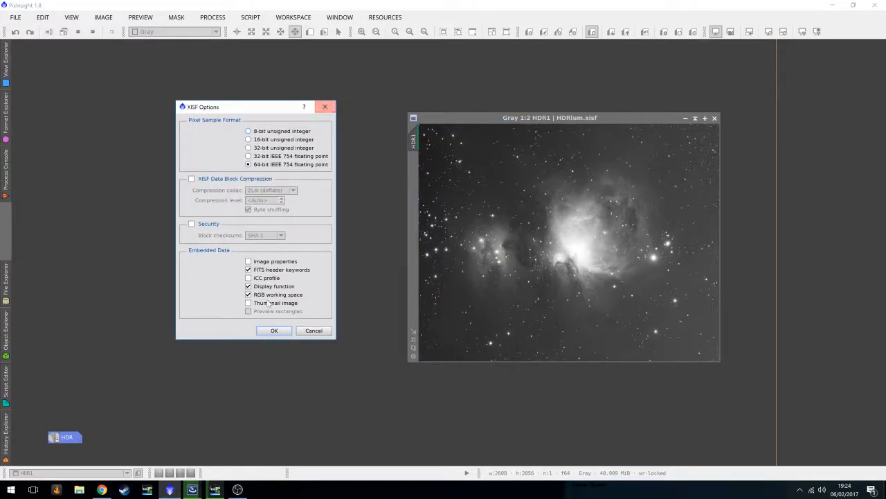
left_click(275, 331)
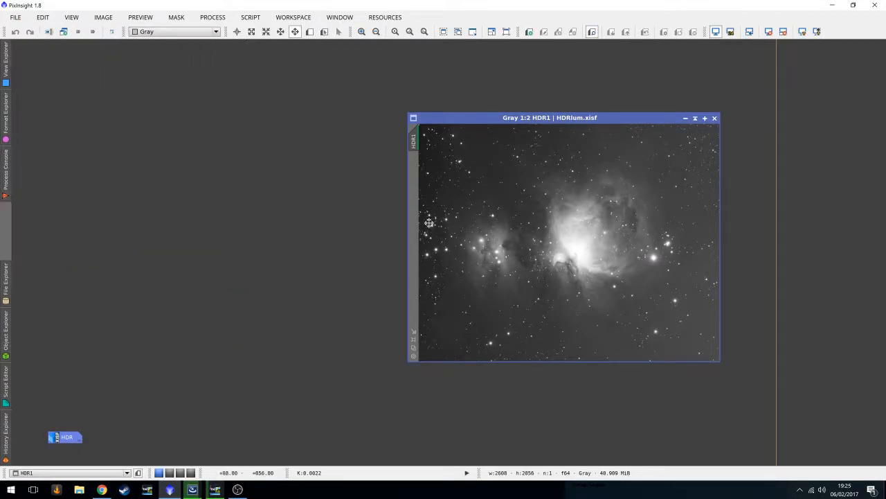
- Restore the minimized HDRRGB image, apply an automatic screen stretch to it, and align its window beside the luminance image
double_click(59, 439)
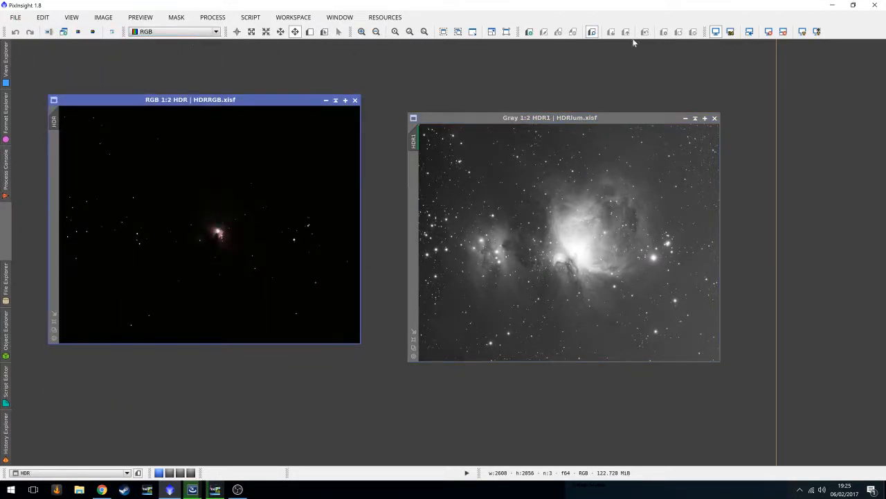
left_click(783, 32)
left_click_drag(257, 98, 302, 123)
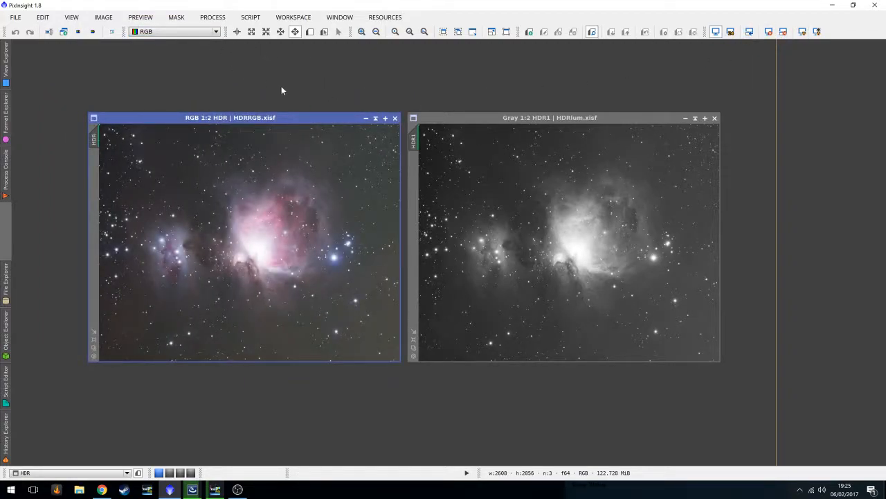